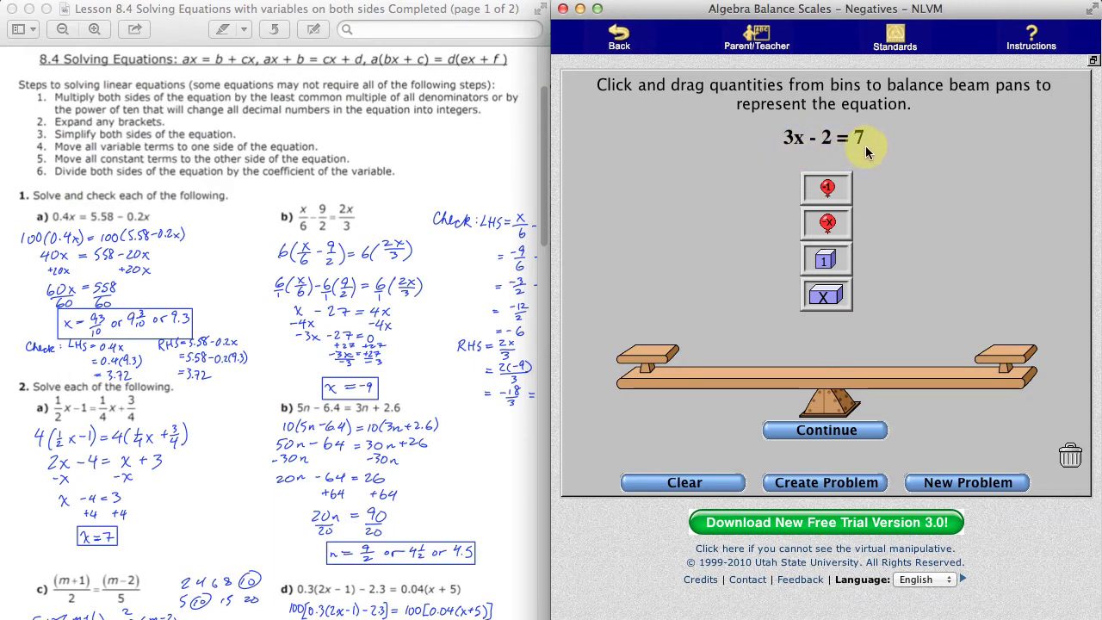
Model 3x − 2 = 7 with three x blocks and two −1 balloons left, seven unit blocks right.
{"action": "left_click_drag", "start_coordinate": [822, 293], "coordinate": [788, 324]}
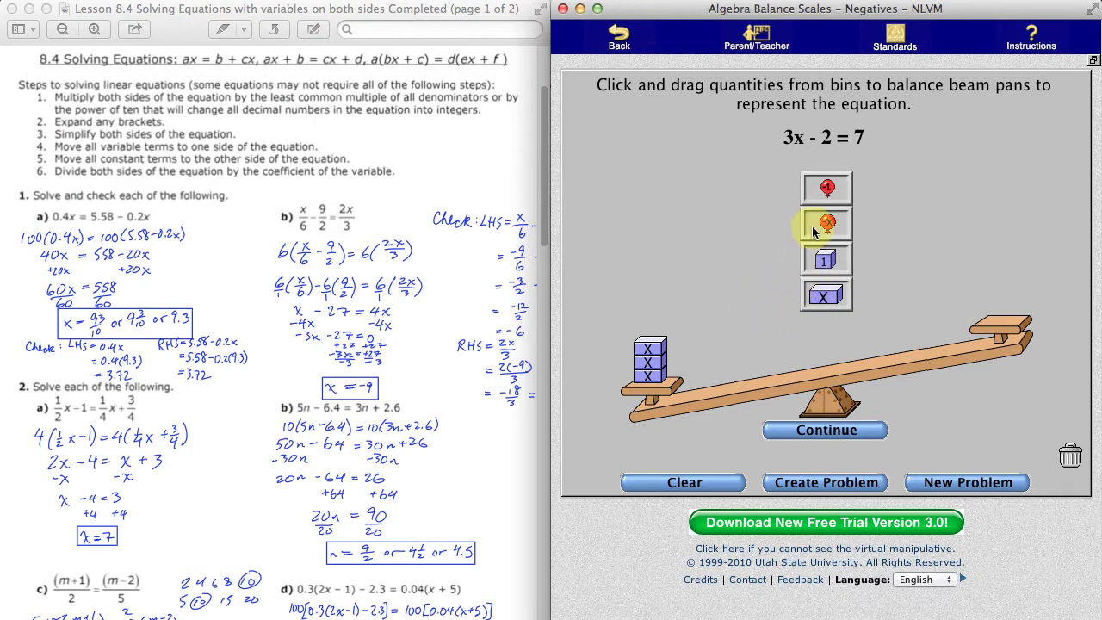
{"action": "left_click_drag", "start_coordinate": [824, 192], "coordinate": [774, 203]}
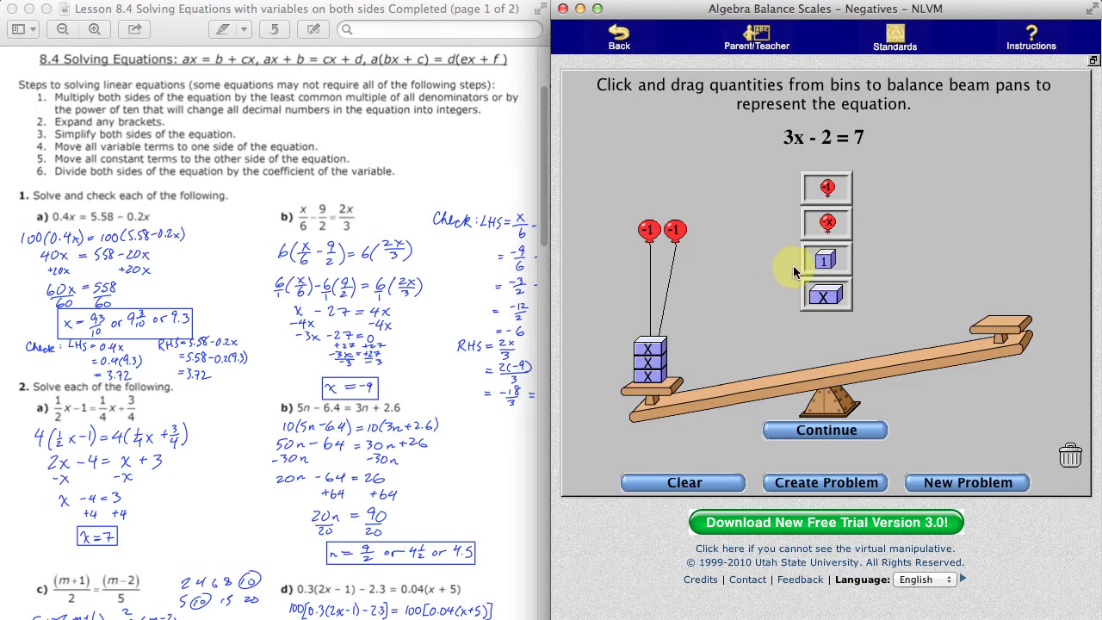
{"action": "left_click", "coordinate": [826, 258]}
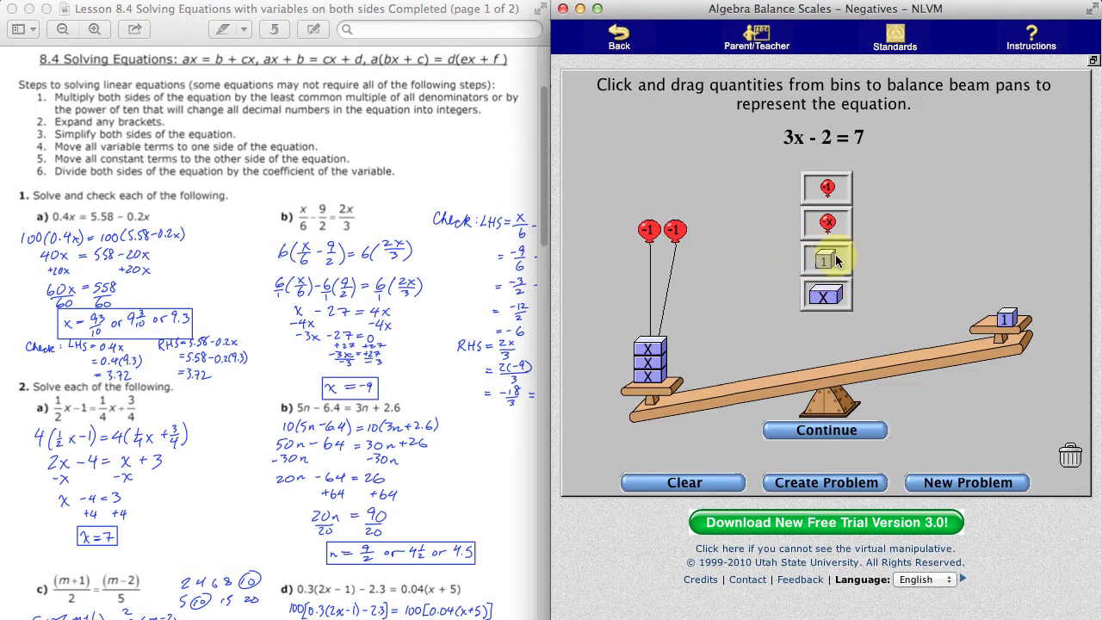
{"action": "left_click", "coordinate": [828, 258]}
{"action": "left_click", "coordinate": [827, 259]}
{"action": "left_click", "coordinate": [830, 260]}
{"action": "left_click", "coordinate": [856, 265]}
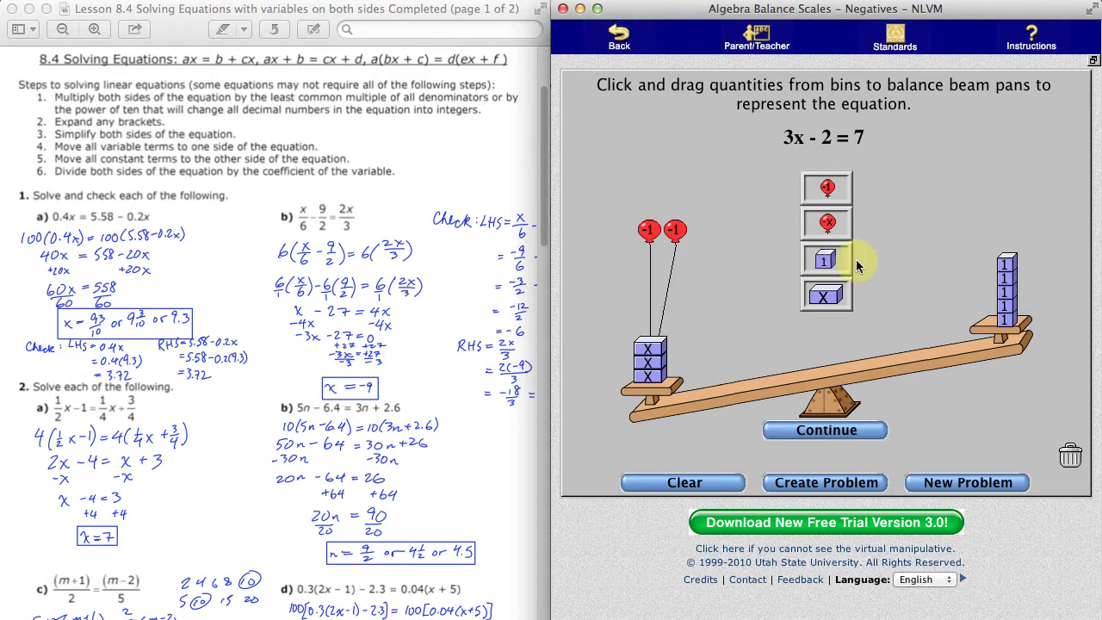
{"action": "left_click", "coordinate": [857, 261]}
{"action": "left_click", "coordinate": [858, 259]}
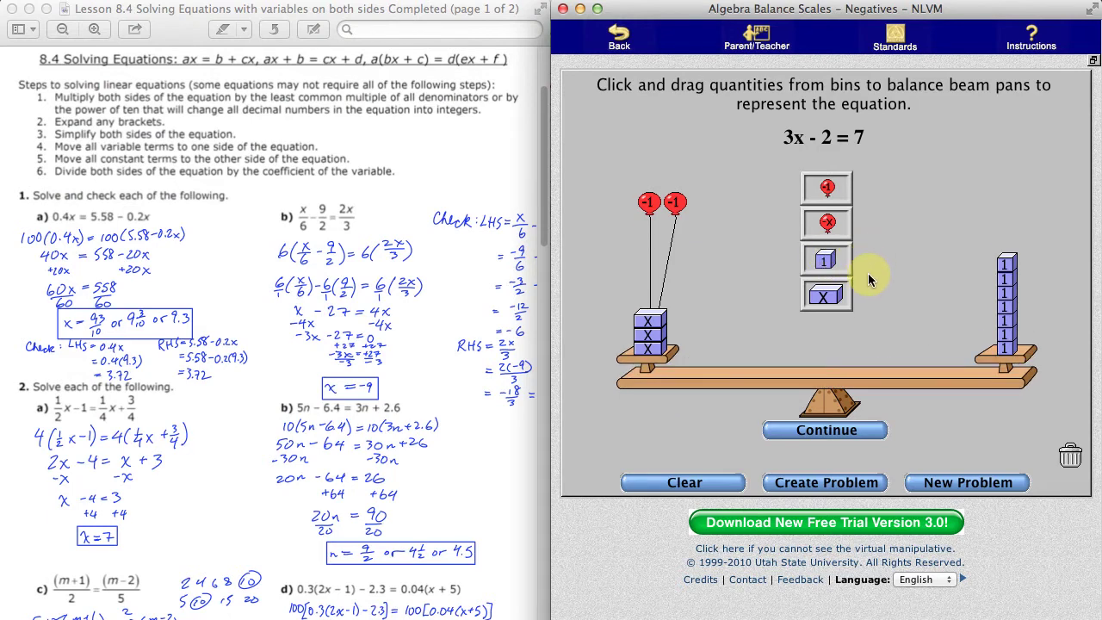
Move the modeled 3x − 2 = 7 from modeling into solving mode.
{"action": "left_click", "coordinate": [866, 429]}
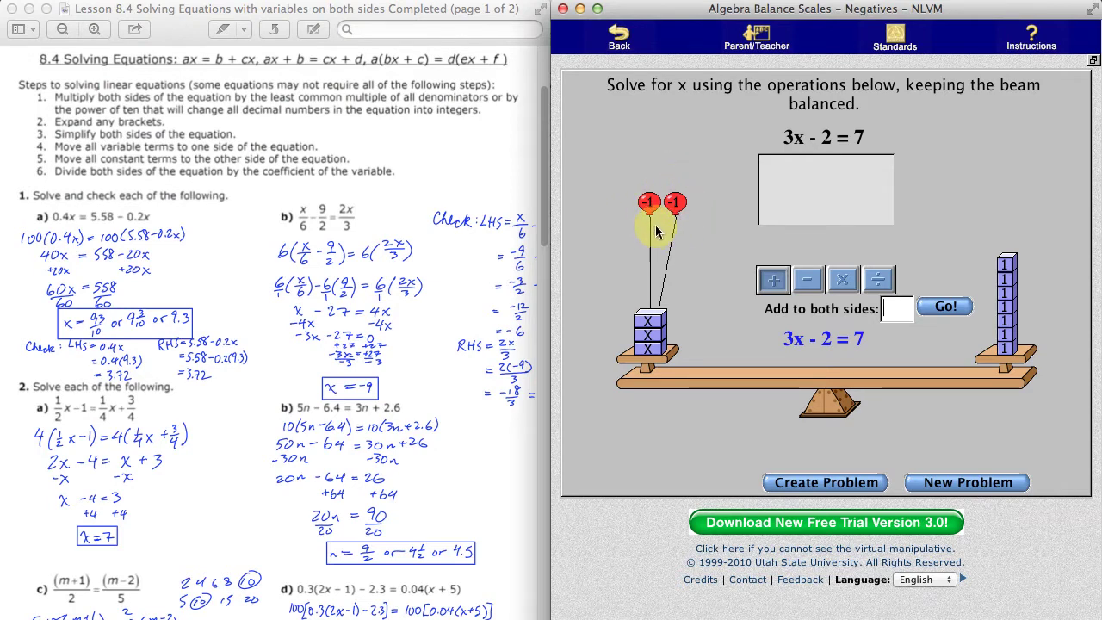
Add 2 to both sides, turning 3x − 2 = 7 into 3x = 9.
{"action": "type", "text": "2"}
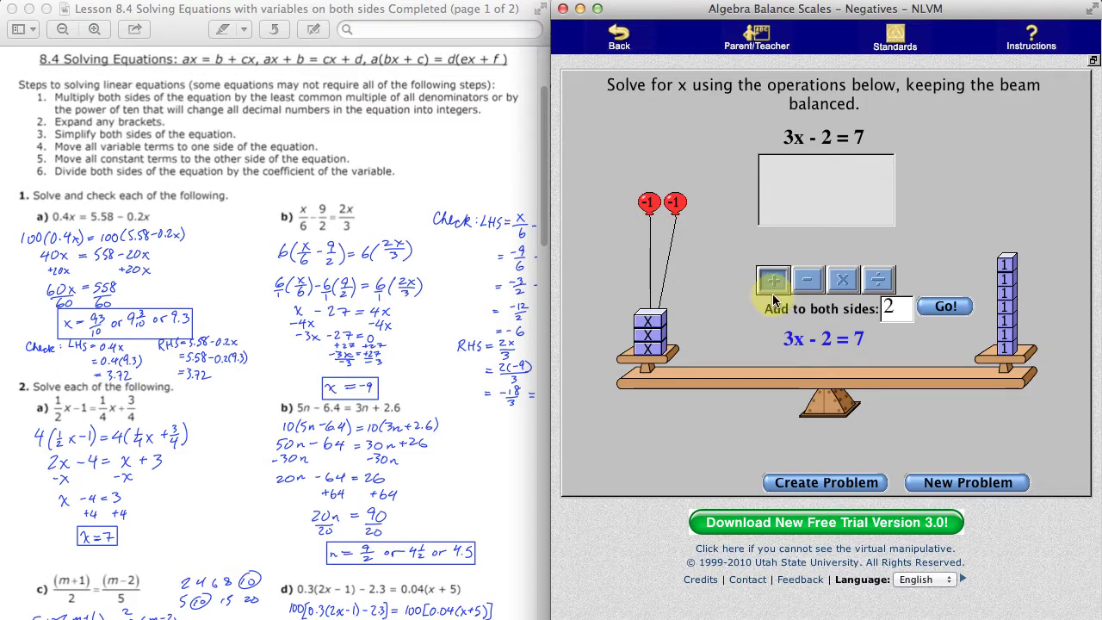
{"action": "left_click", "coordinate": [944, 309]}
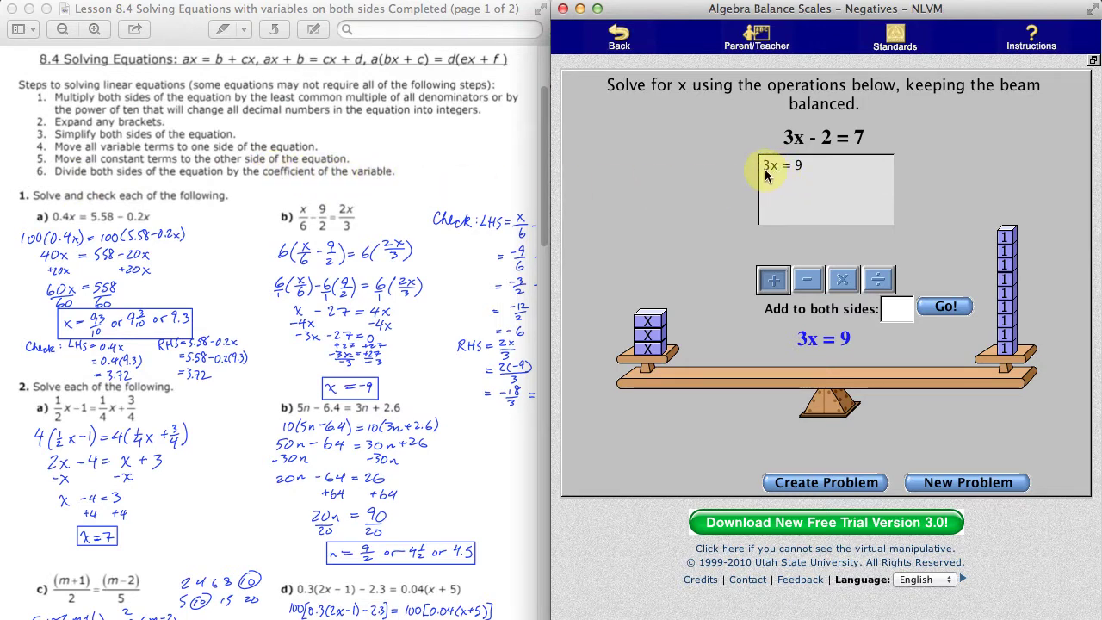
Divide both sides of 3x = 9 by 3 to get x = 3.
{"action": "left_click", "coordinate": [879, 279]}
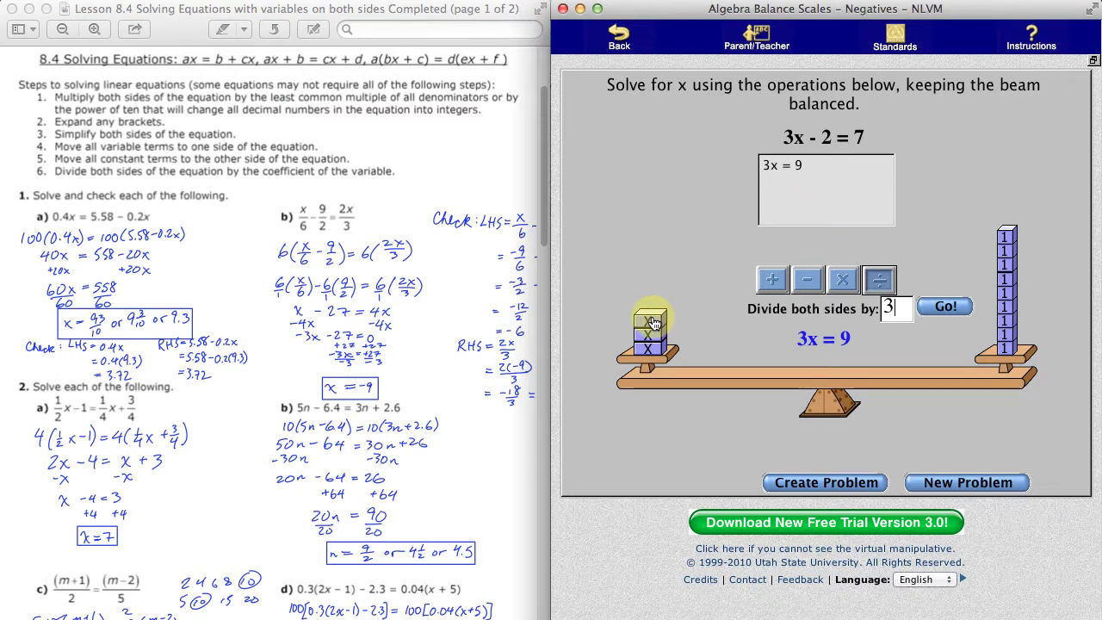
{"action": "mouse_move", "coordinate": [652, 323]}
{"action": "left_mouse_down"}
{"action": "mouse_move", "coordinate": [656, 293]}
{"action": "mouse_move", "coordinate": [652, 324]}
{"action": "left_mouse_up"}
{"action": "left_click", "coordinate": [944, 308]}
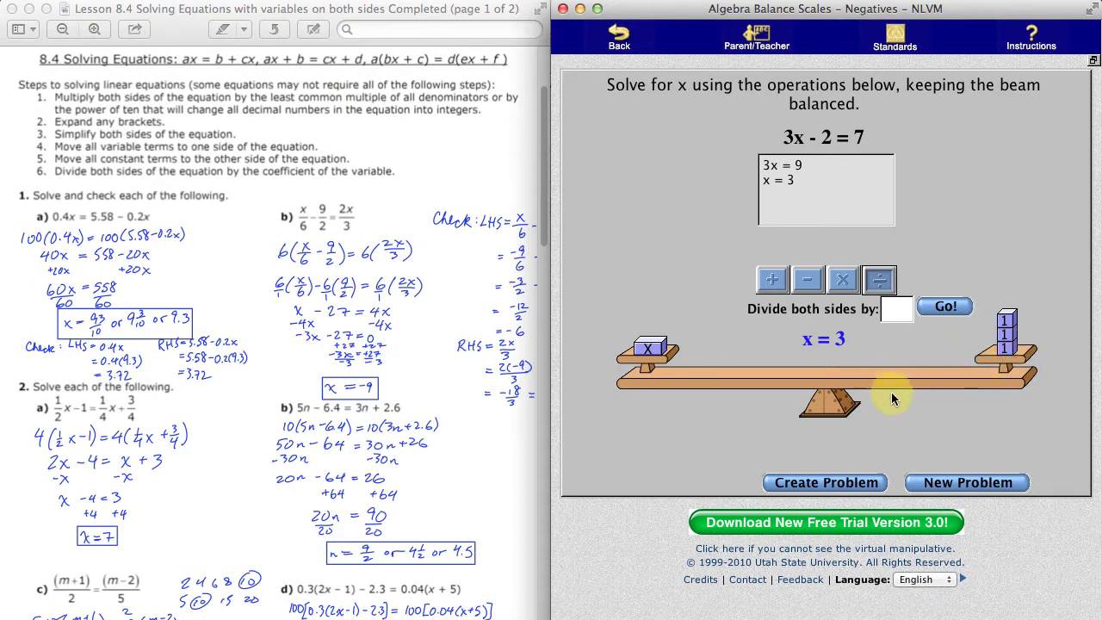
Load a new problem and model 4x − 1 = 2x + 1: four x and a −1 balloon left, two x and one unit right.
{"action": "left_click", "coordinate": [968, 484]}
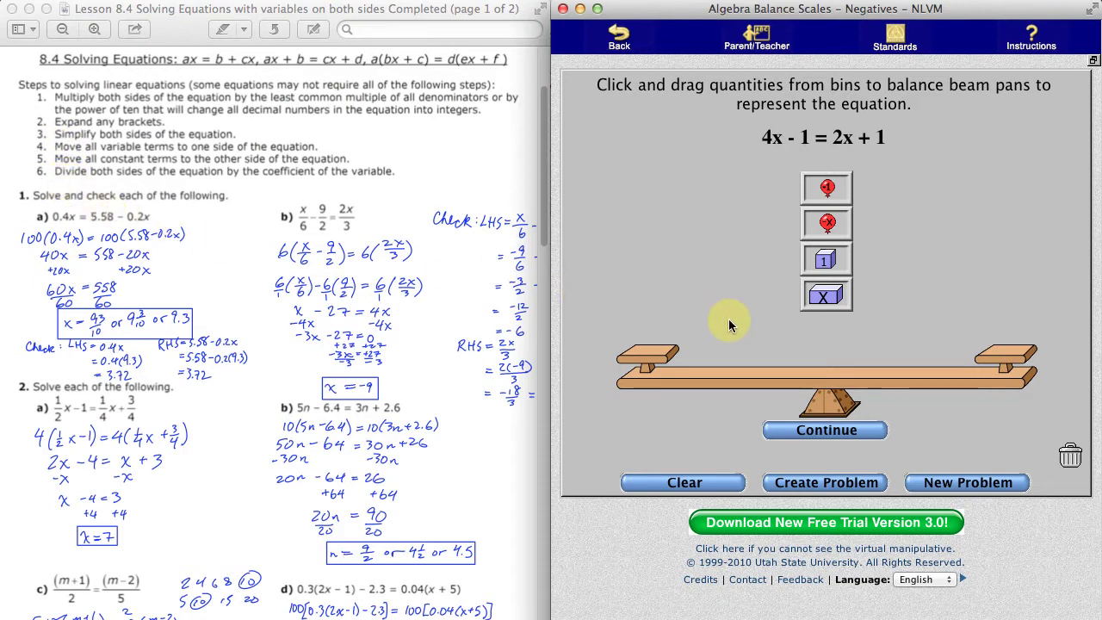
{"action": "left_click_drag", "start_coordinate": [826, 296], "coordinate": [761, 306]}
{"action": "left_click_drag", "start_coordinate": [819, 296], "coordinate": [778, 323]}
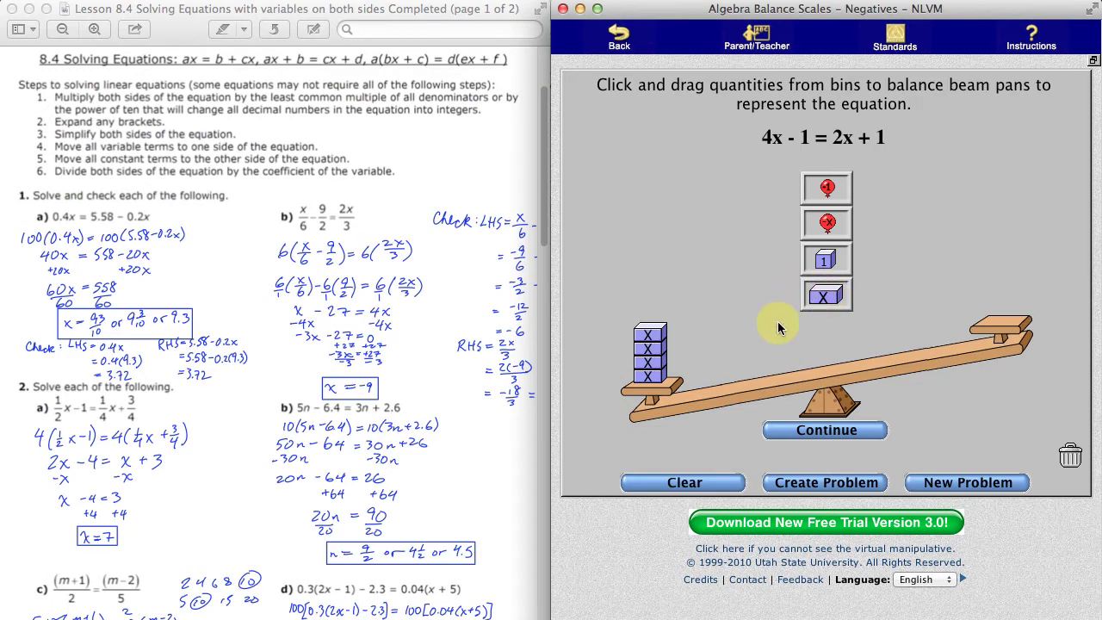
{"action": "left_click_drag", "start_coordinate": [822, 188], "coordinate": [775, 210]}
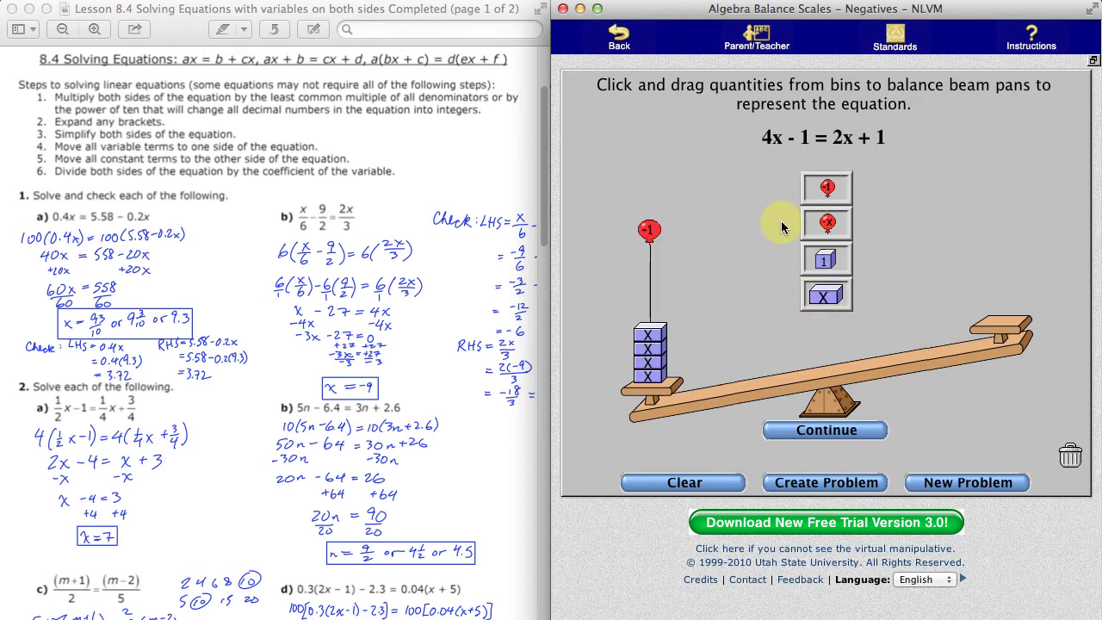
{"action": "left_click_drag", "start_coordinate": [826, 295], "coordinate": [870, 297]}
{"action": "left_click_drag", "start_coordinate": [825, 258], "coordinate": [877, 269]}
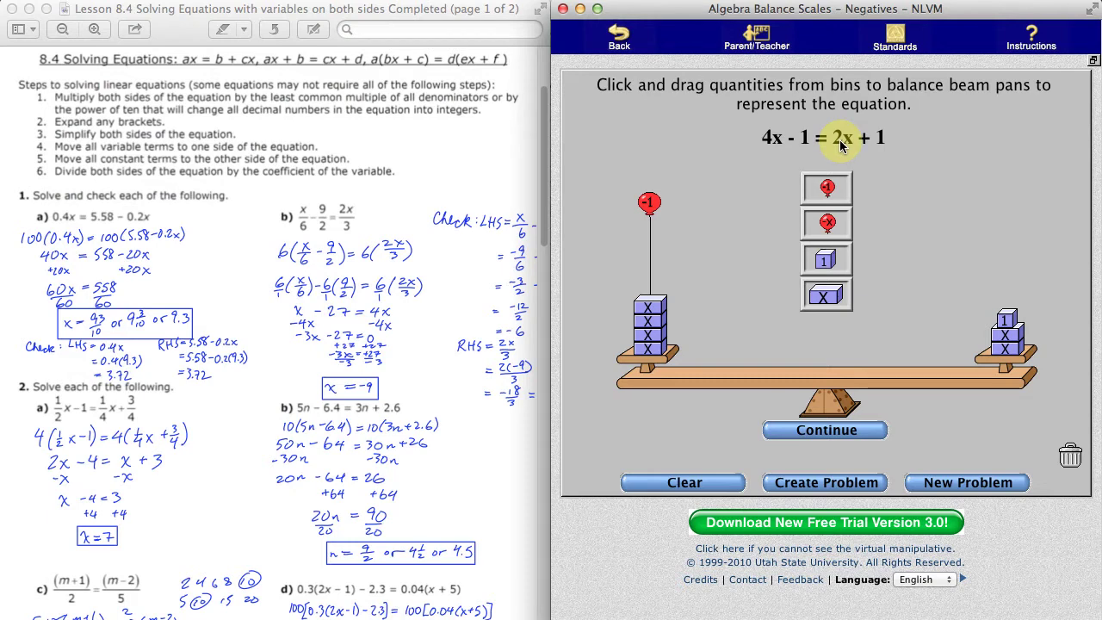
Start solving and subtract 2x from both sides, leaving 2x − 1 = 1.
{"action": "left_click", "coordinate": [865, 428]}
{"action": "left_click", "coordinate": [807, 278]}
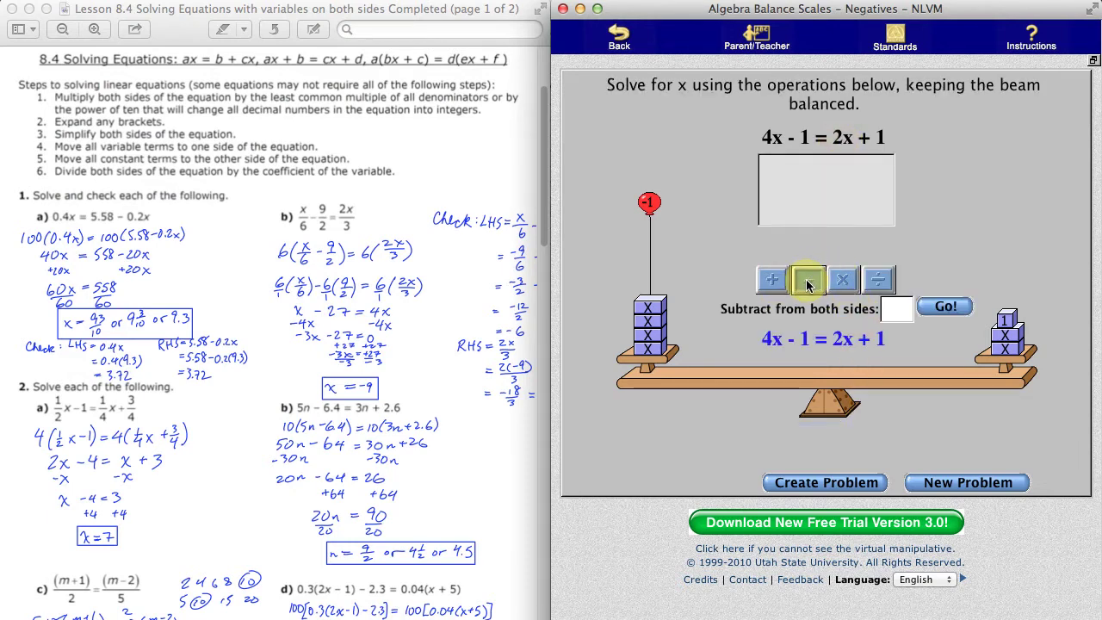
{"action": "left_click", "coordinate": [897, 312]}
{"action": "type", "text": "2"}
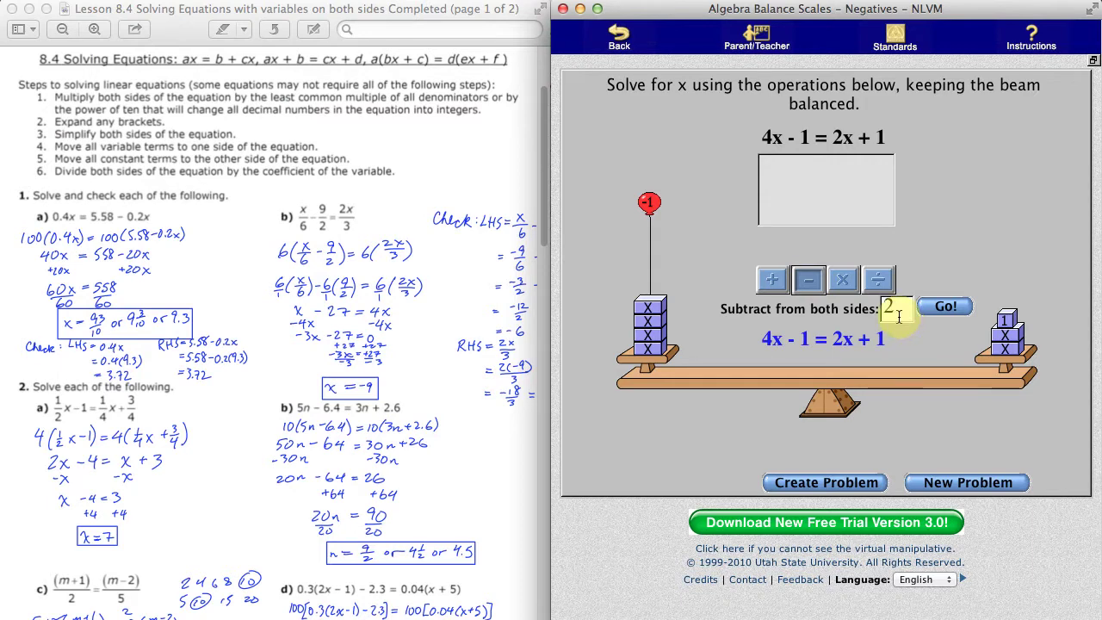
{"action": "type", "text": "x"}
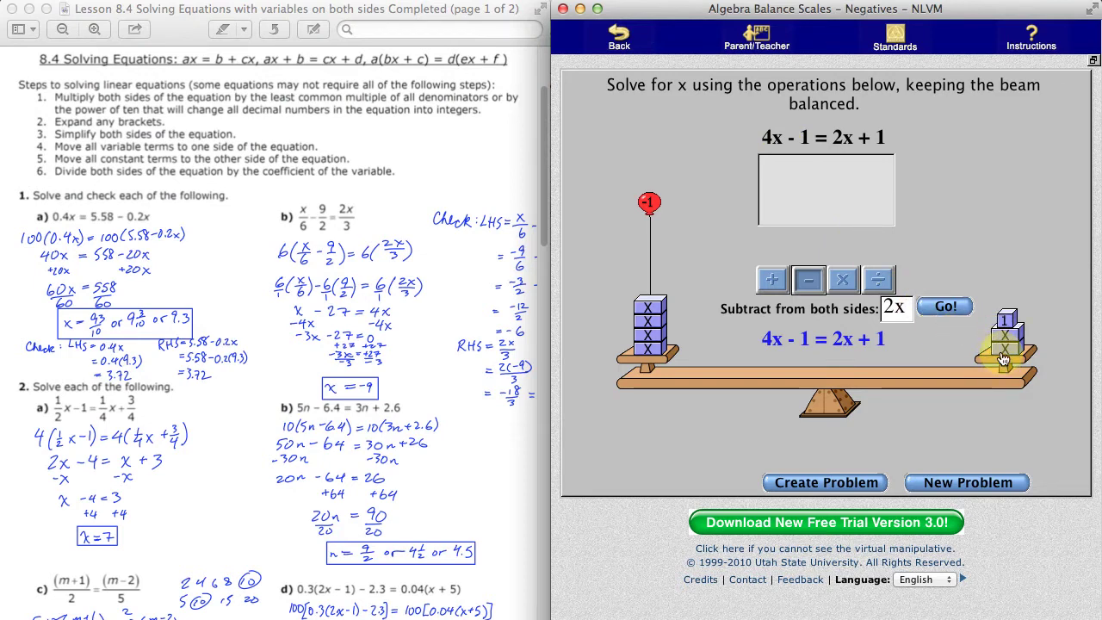
{"action": "left_click", "coordinate": [962, 306]}
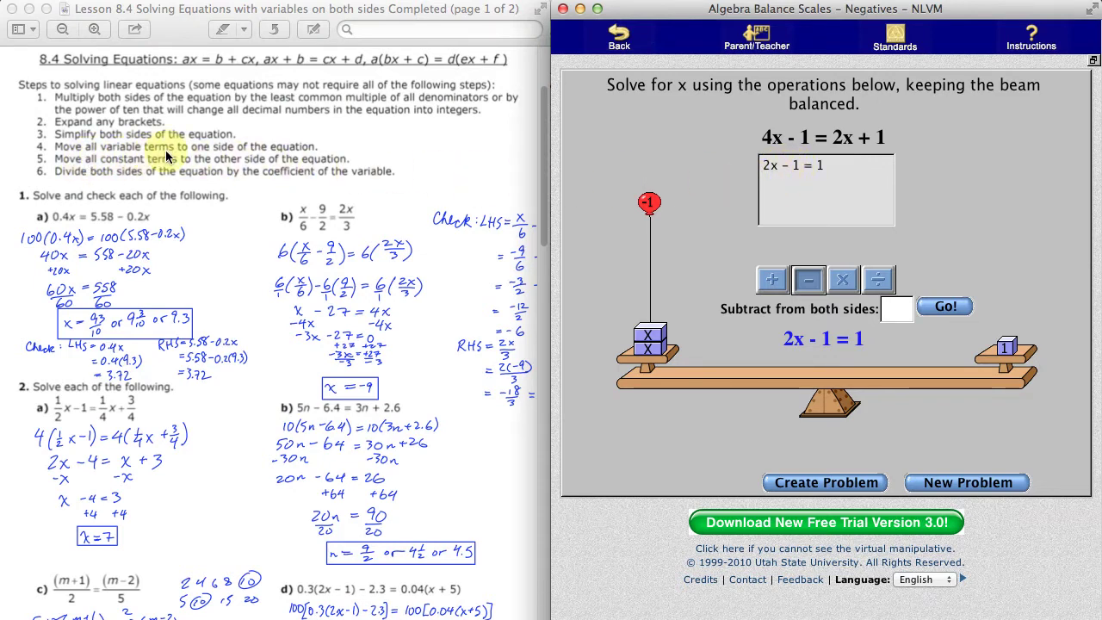
{"action": "left_click", "coordinate": [770, 173]}
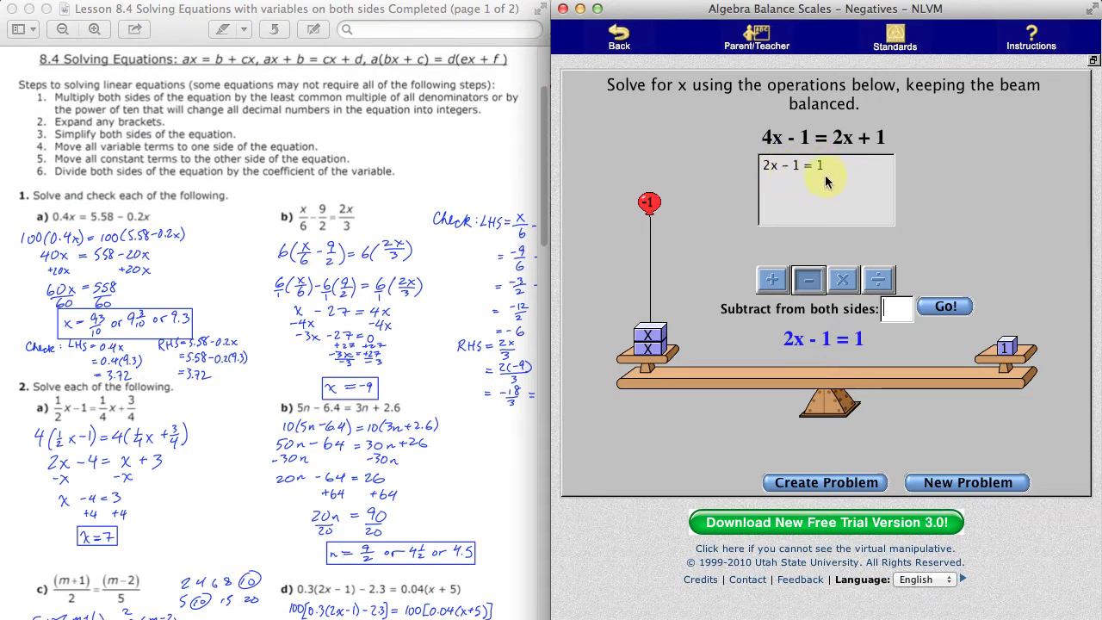
Add 1 to both sides to remove the balloon, leaving 2x = 2.
{"action": "left_click", "coordinate": [772, 279]}
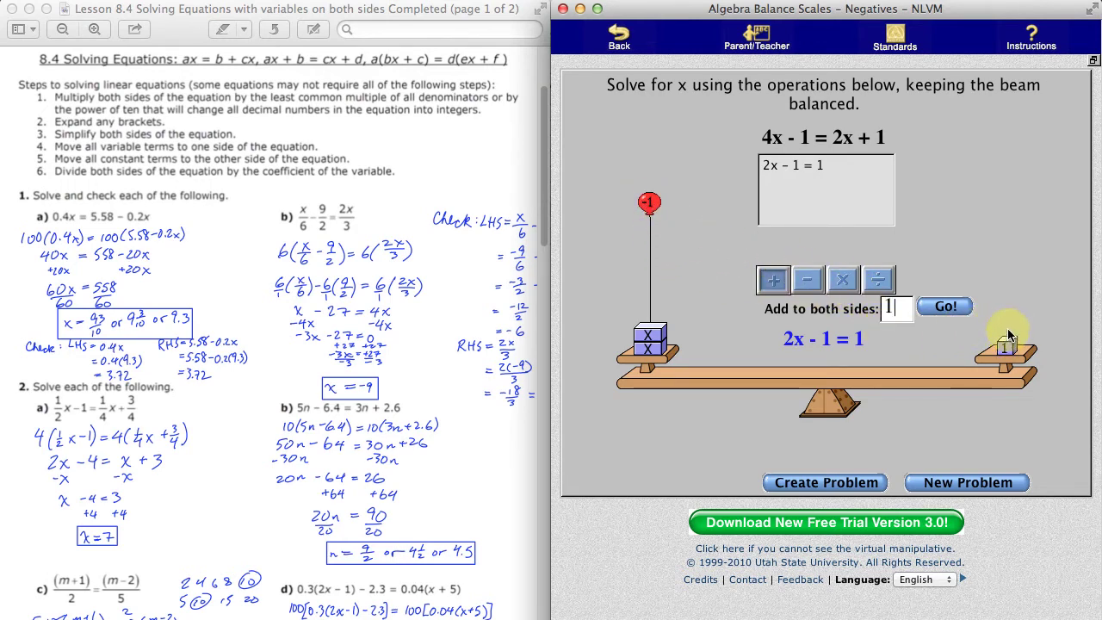
{"action": "left_click", "coordinate": [944, 308]}
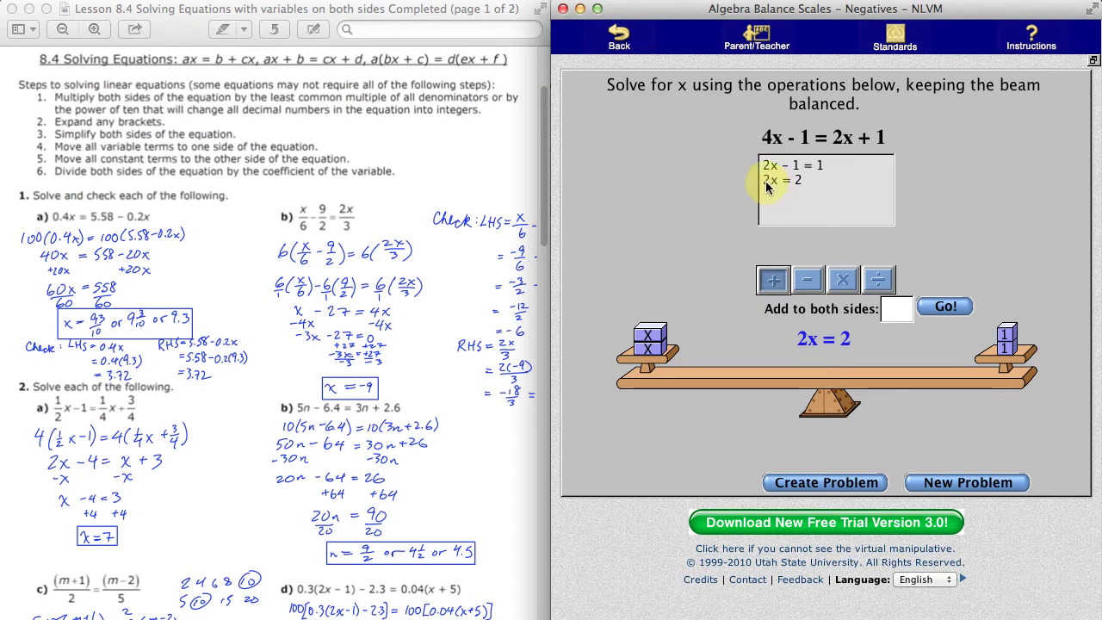
Divide both sides of 2x = 2 by 2, giving x = 1.
{"action": "left_click", "coordinate": [877, 278]}
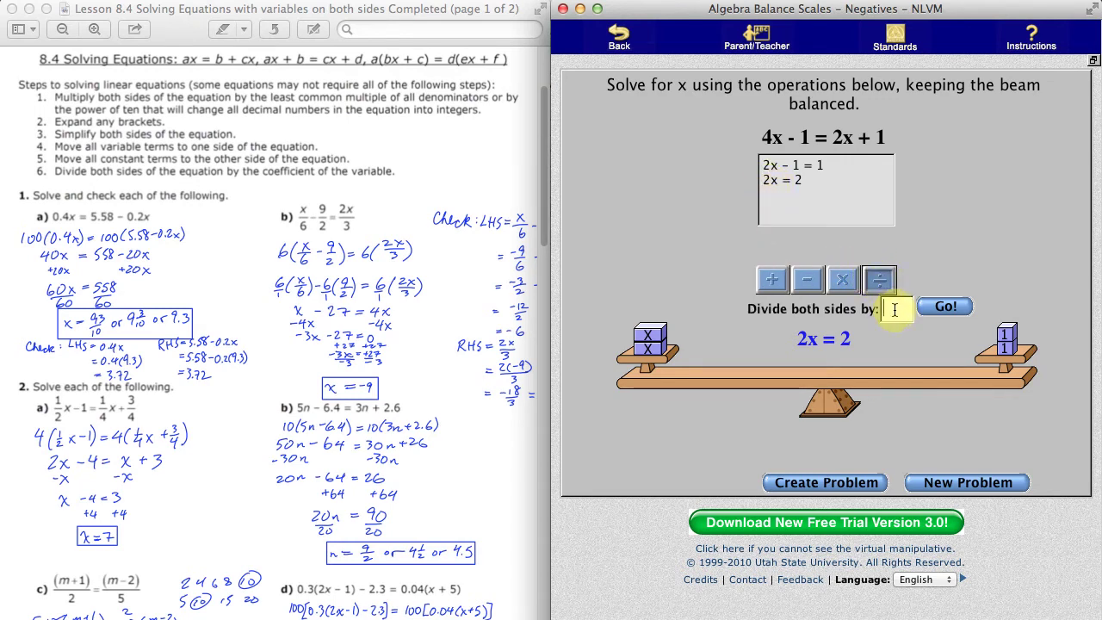
{"action": "type", "text": "2"}
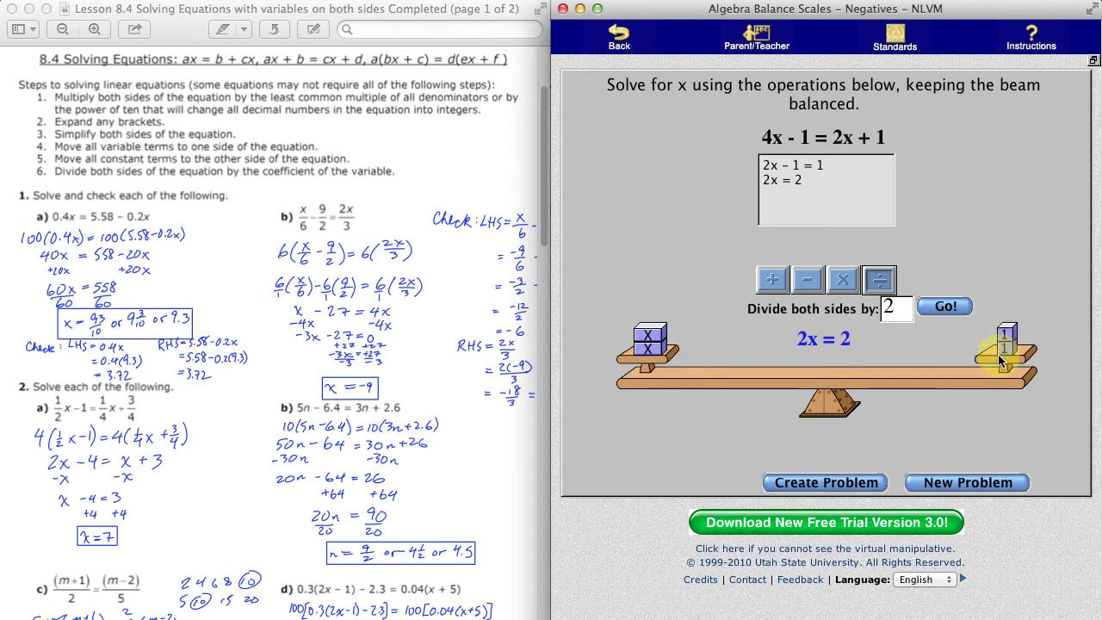
{"action": "left_click", "coordinate": [943, 310]}
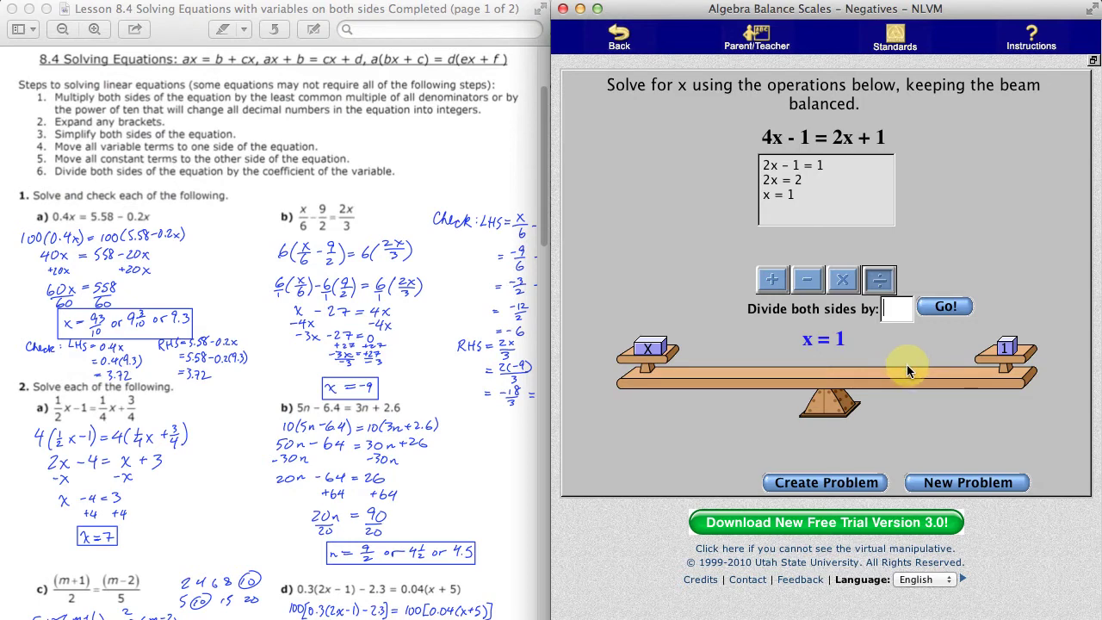
Cycle through new problems until −4x + 3 = −2x + 1 is loaded.
{"action": "left_click", "coordinate": [956, 482]}
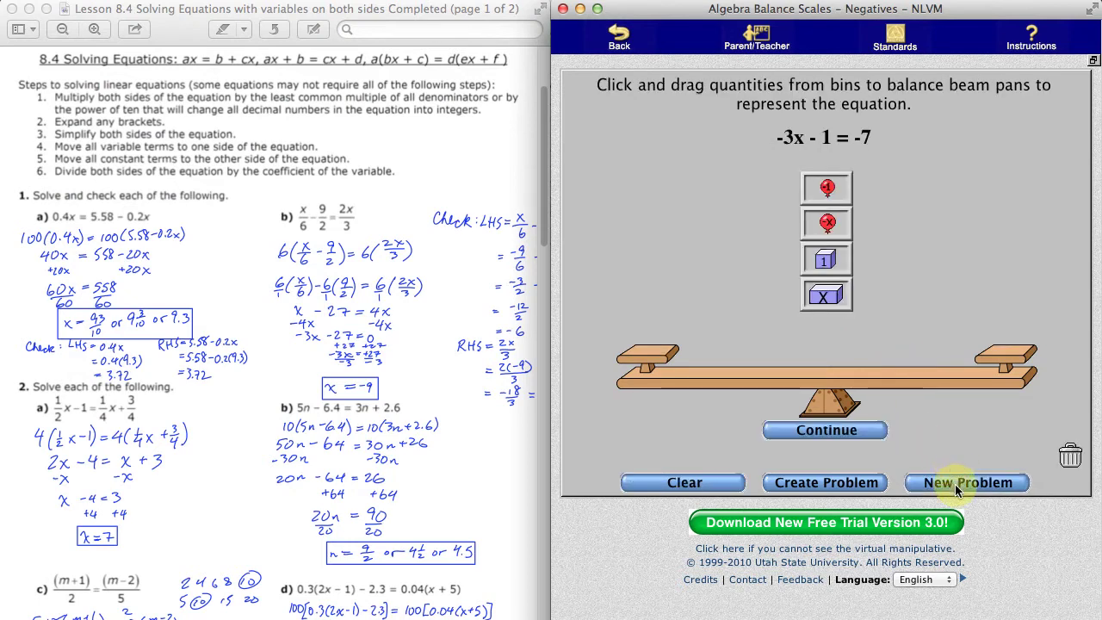
{"action": "left_click", "coordinate": [961, 485]}
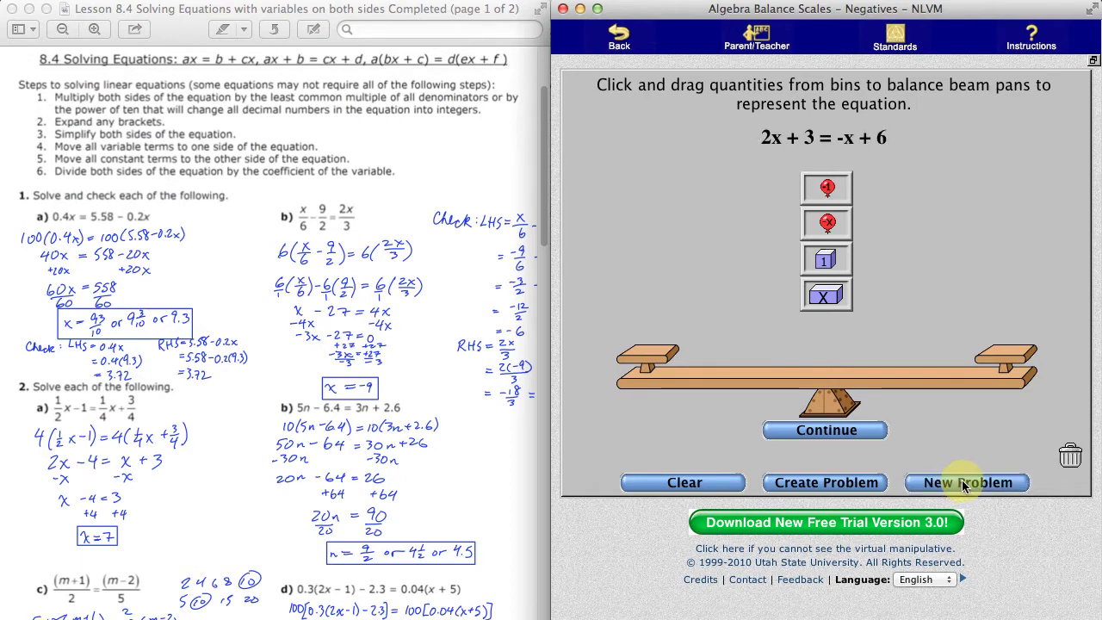
{"action": "left_click", "coordinate": [962, 487]}
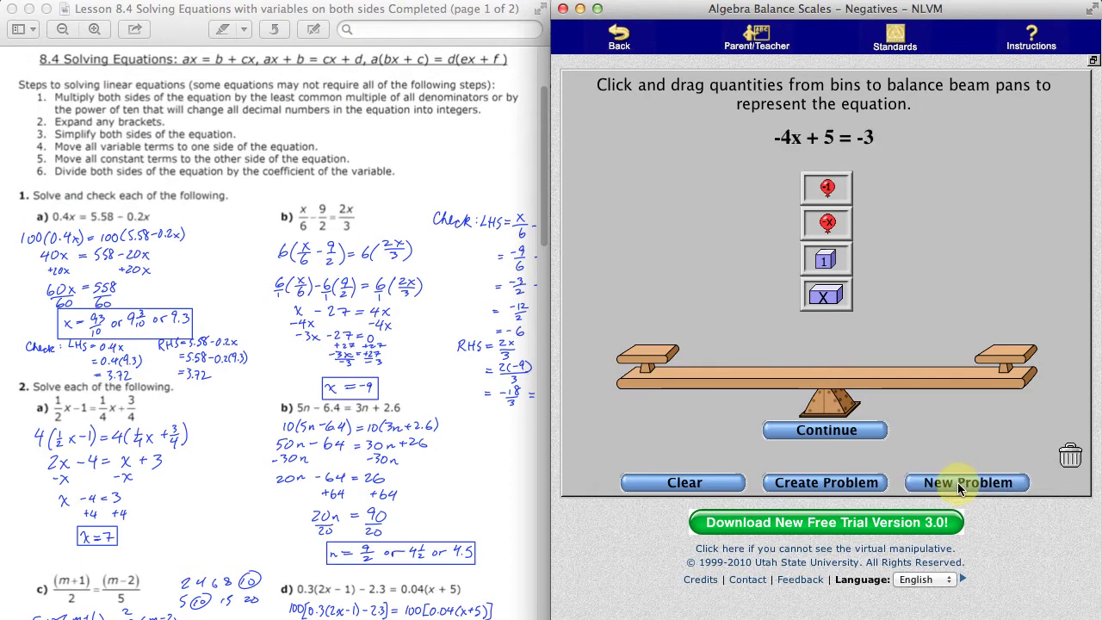
{"action": "left_click", "coordinate": [962, 488]}
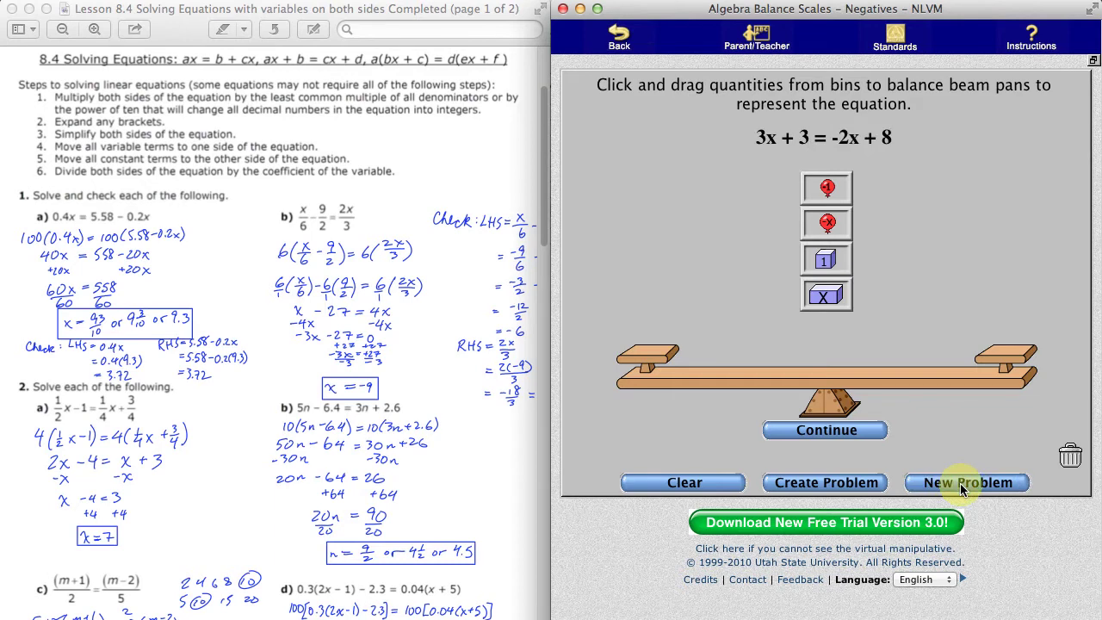
{"action": "left_click", "coordinate": [962, 485]}
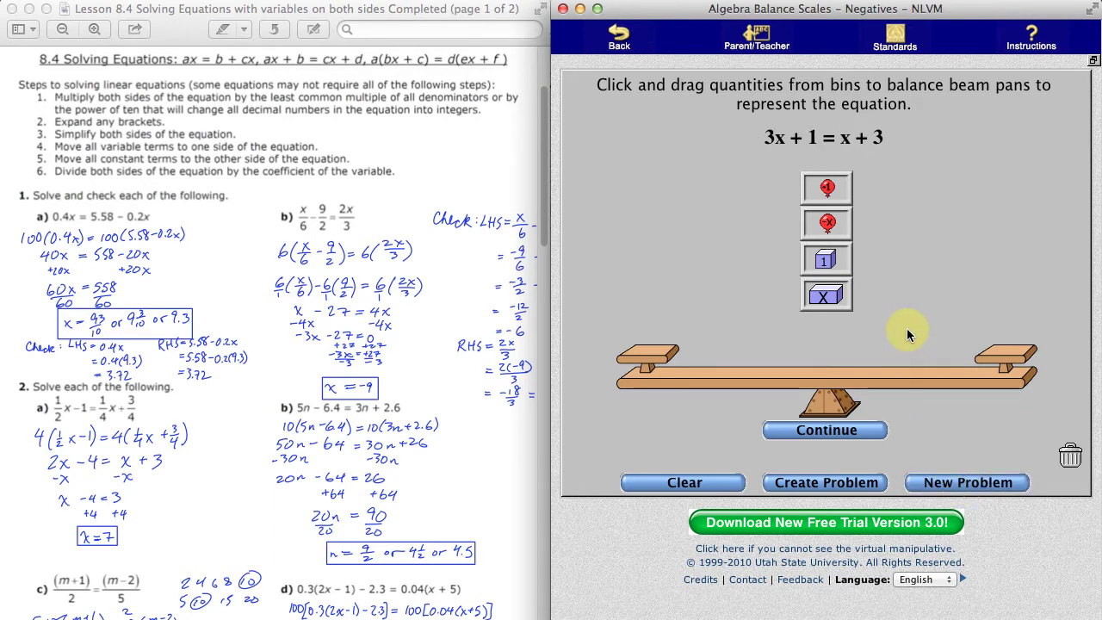
{"action": "left_click", "coordinate": [975, 487]}
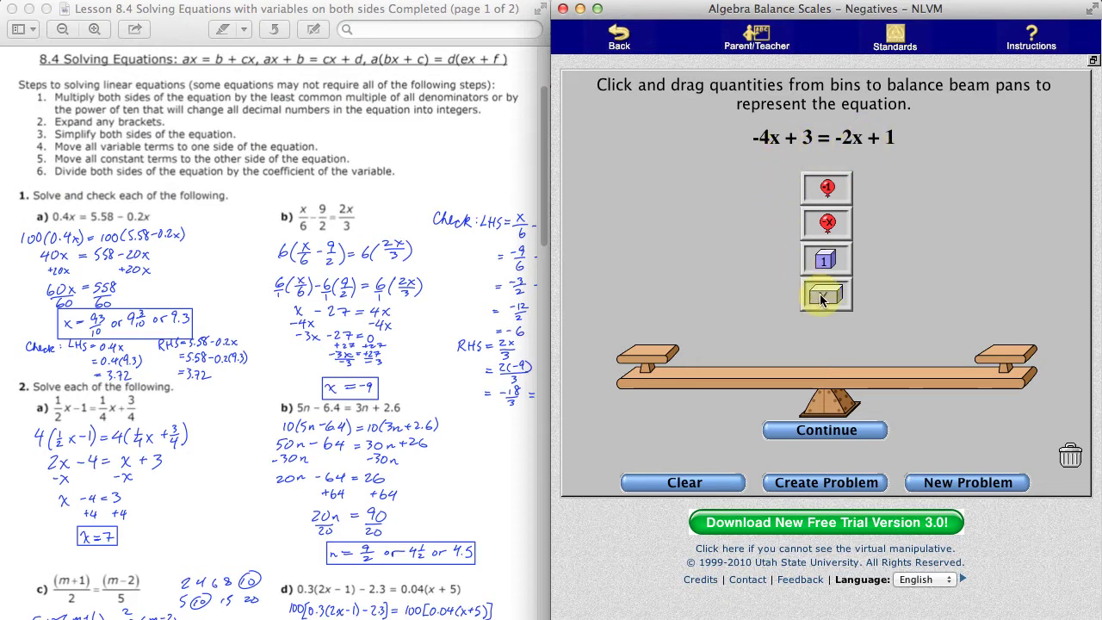
Put two −x balloons and one unit block on the right pan.
{"action": "left_click", "coordinate": [831, 226]}
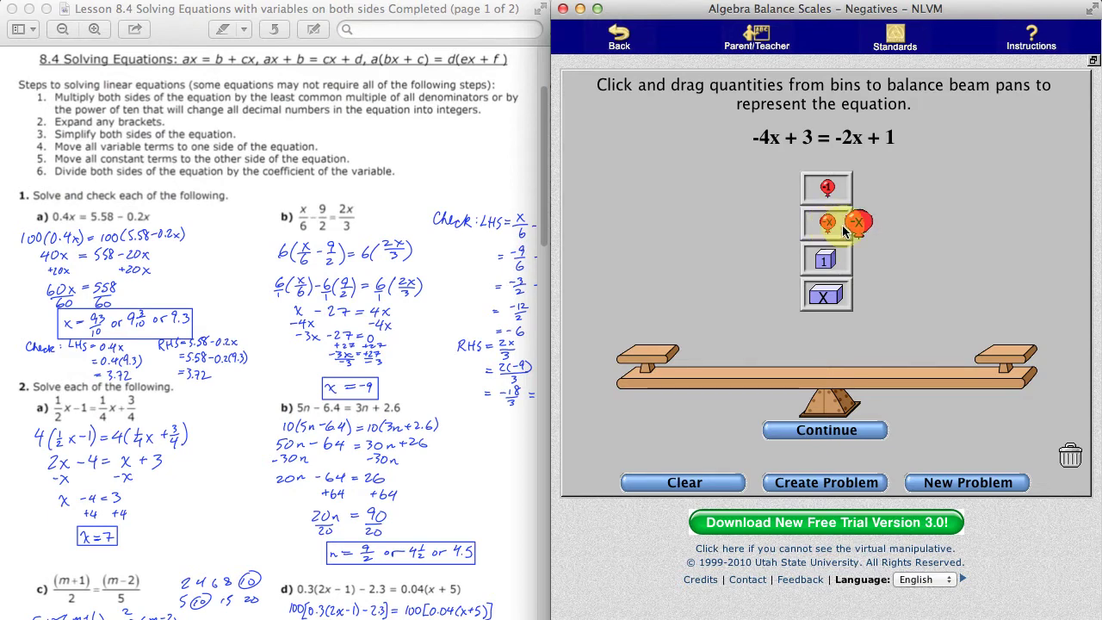
{"action": "left_click", "coordinate": [835, 224]}
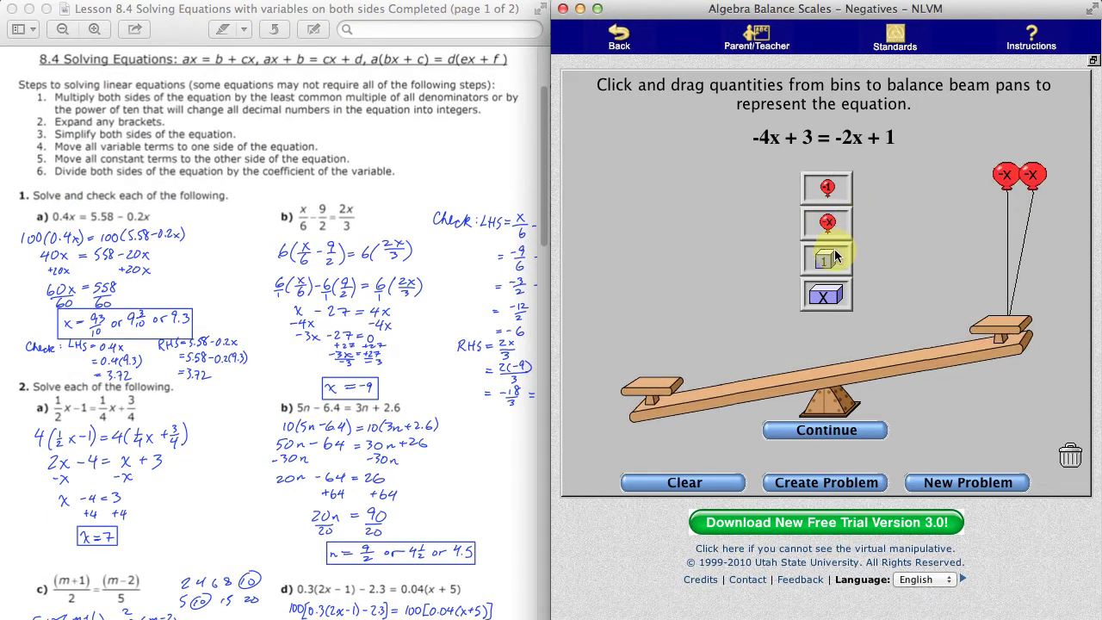
{"action": "left_click_drag", "start_coordinate": [826, 258], "coordinate": [892, 250]}
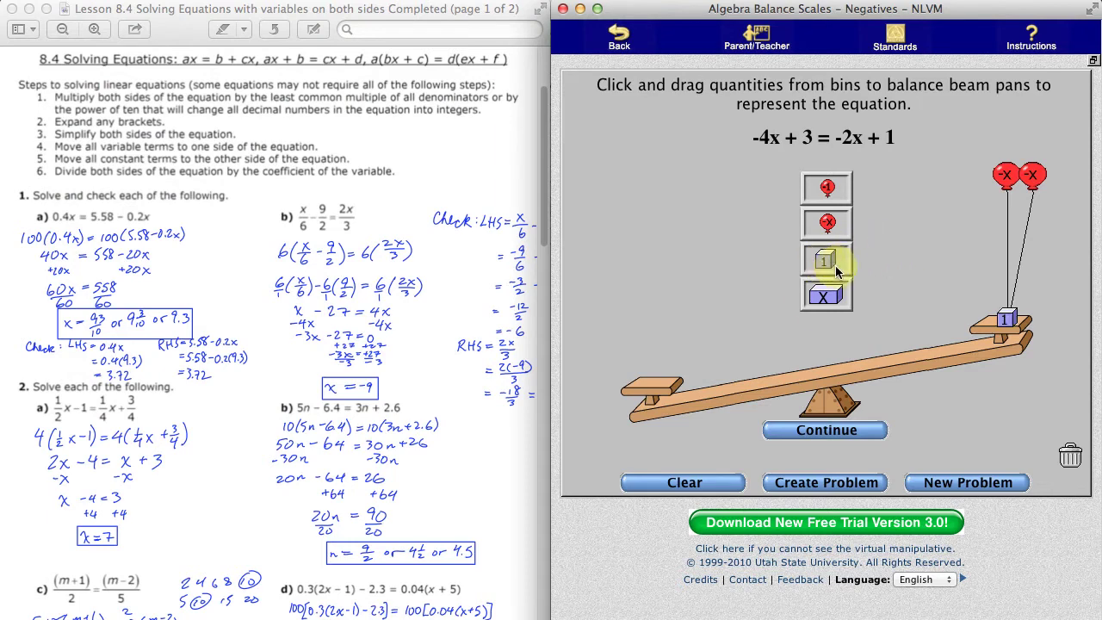
Add four −x balloons and three unit blocks to the left pan, then begin solving.
{"action": "left_click", "coordinate": [826, 224]}
{"action": "left_click", "coordinate": [824, 226]}
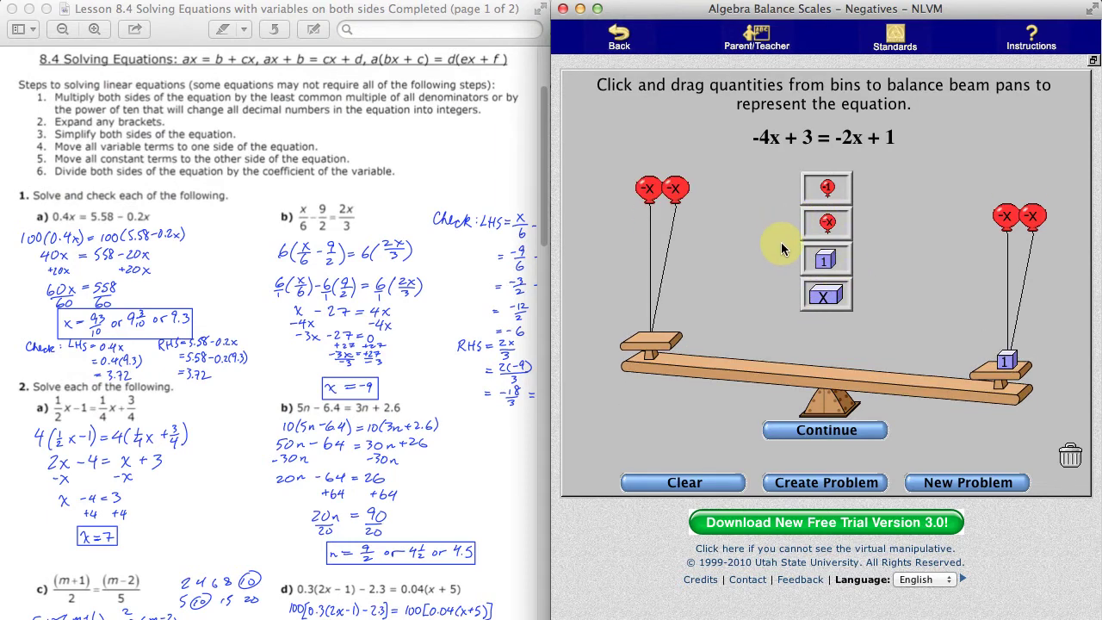
{"action": "left_click", "coordinate": [826, 223]}
{"action": "left_click", "coordinate": [826, 224]}
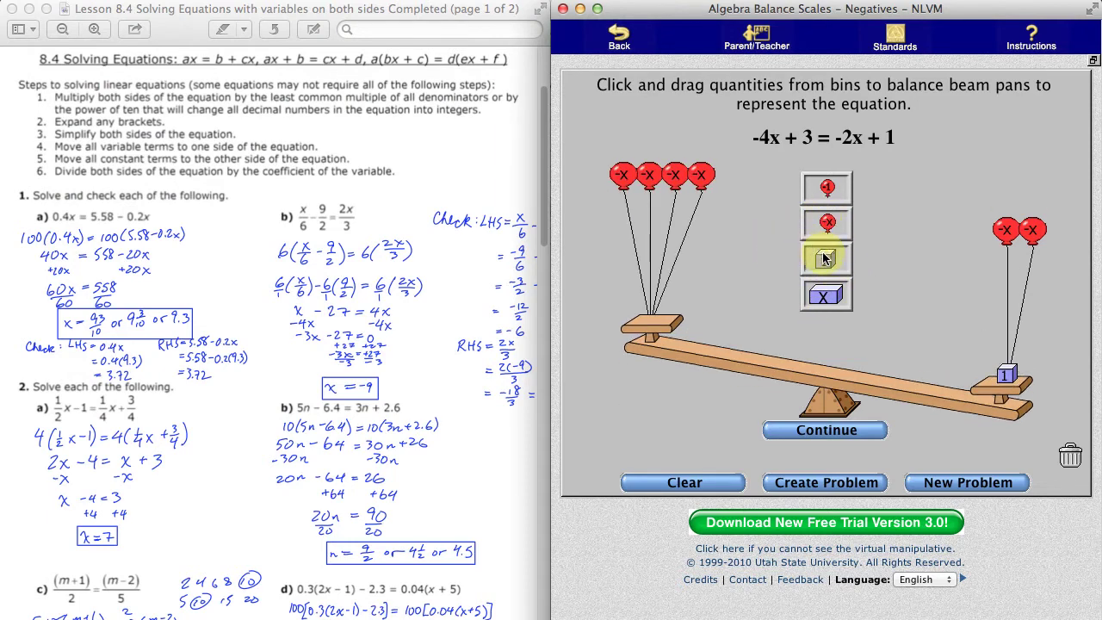
{"action": "left_click", "coordinate": [826, 260]}
{"action": "left_click", "coordinate": [824, 260]}
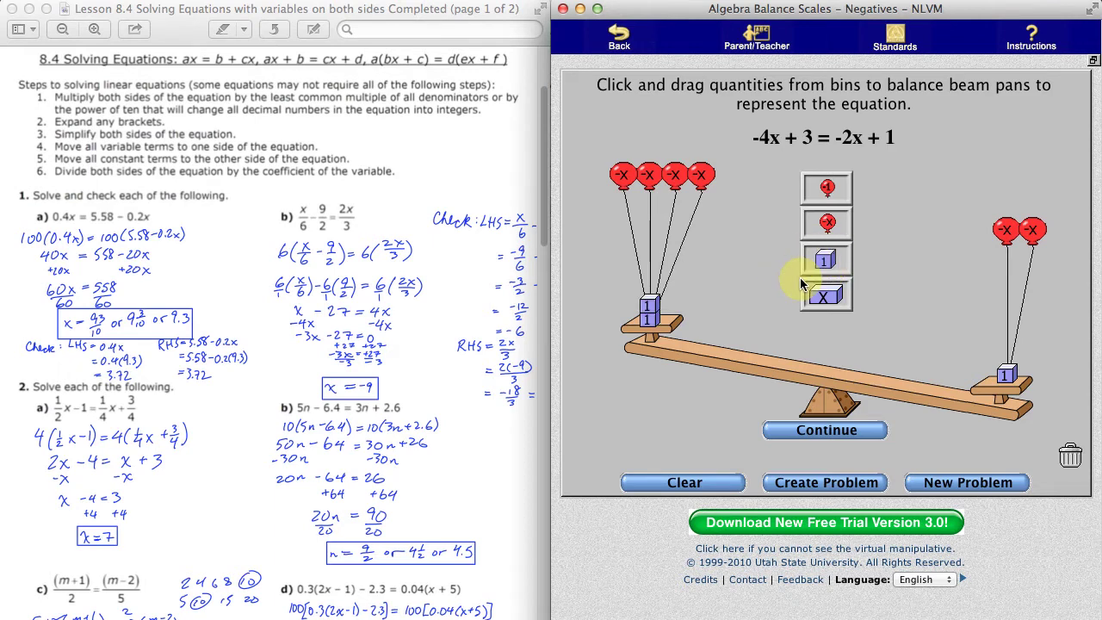
{"action": "left_click", "coordinate": [825, 261]}
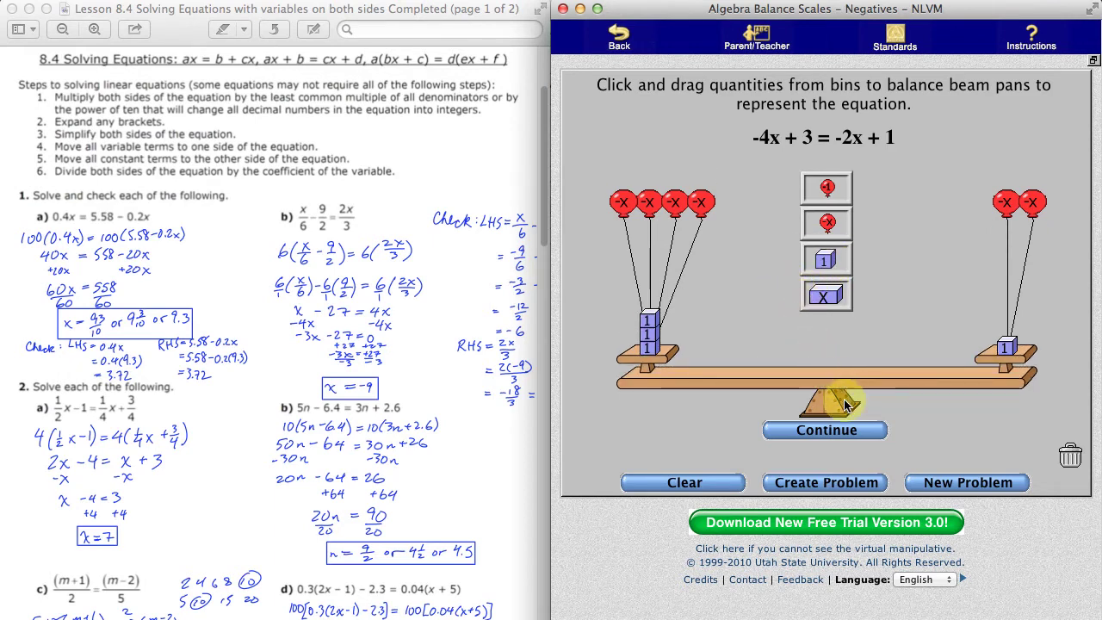
{"action": "left_click", "coordinate": [849, 426]}
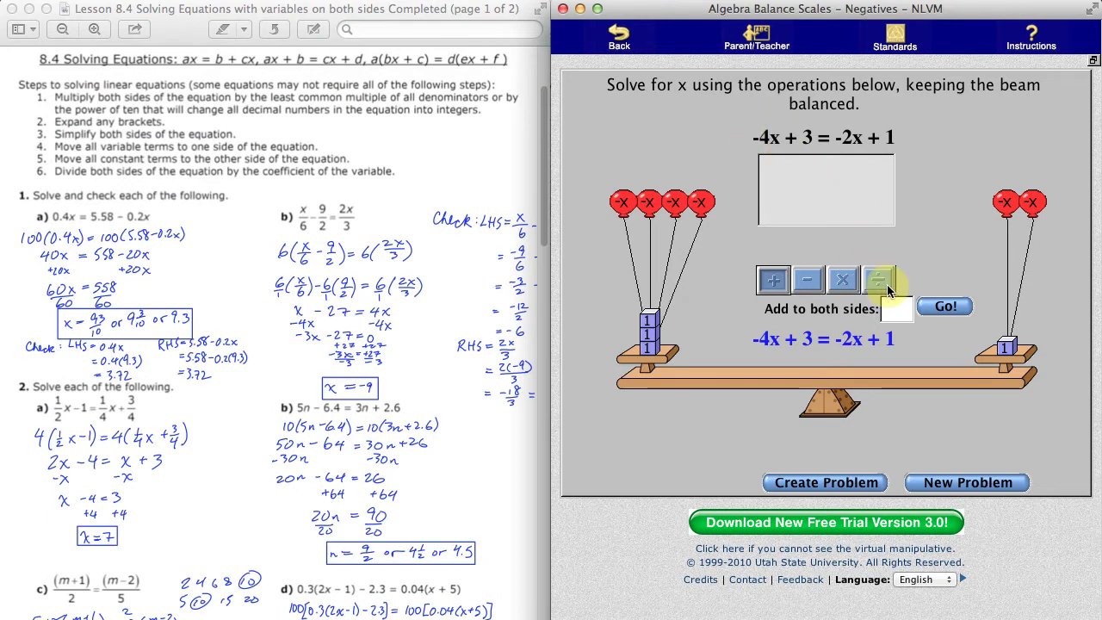
Add 4x to both sides, removing the negative x balloons to leave 3 = 2x + 1.
{"action": "type", "text": "4x"}
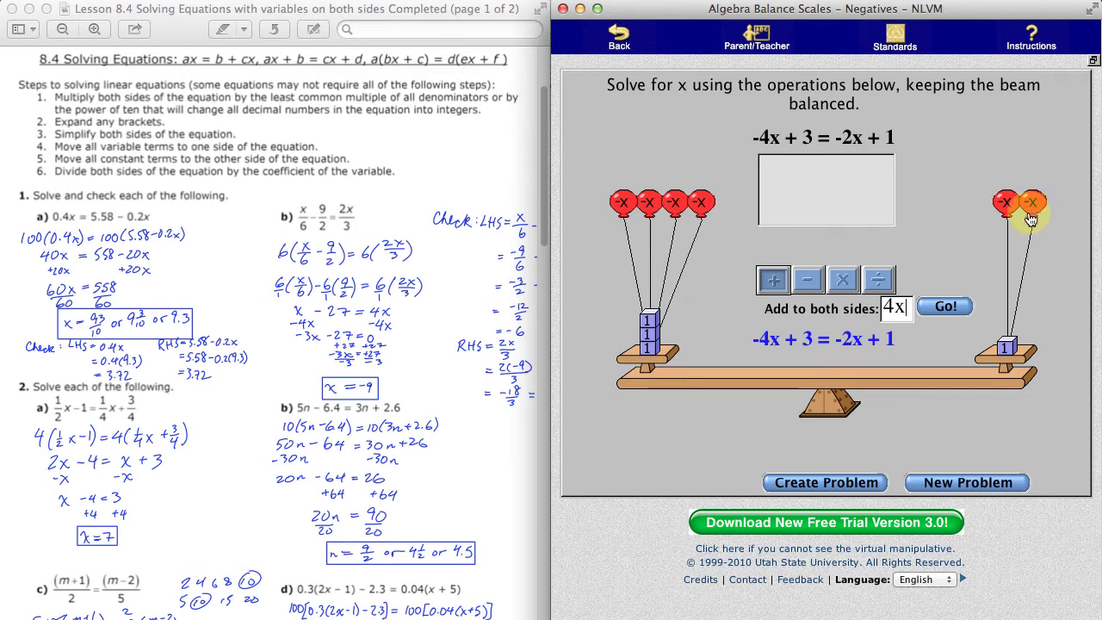
{"action": "left_click", "coordinate": [945, 308]}
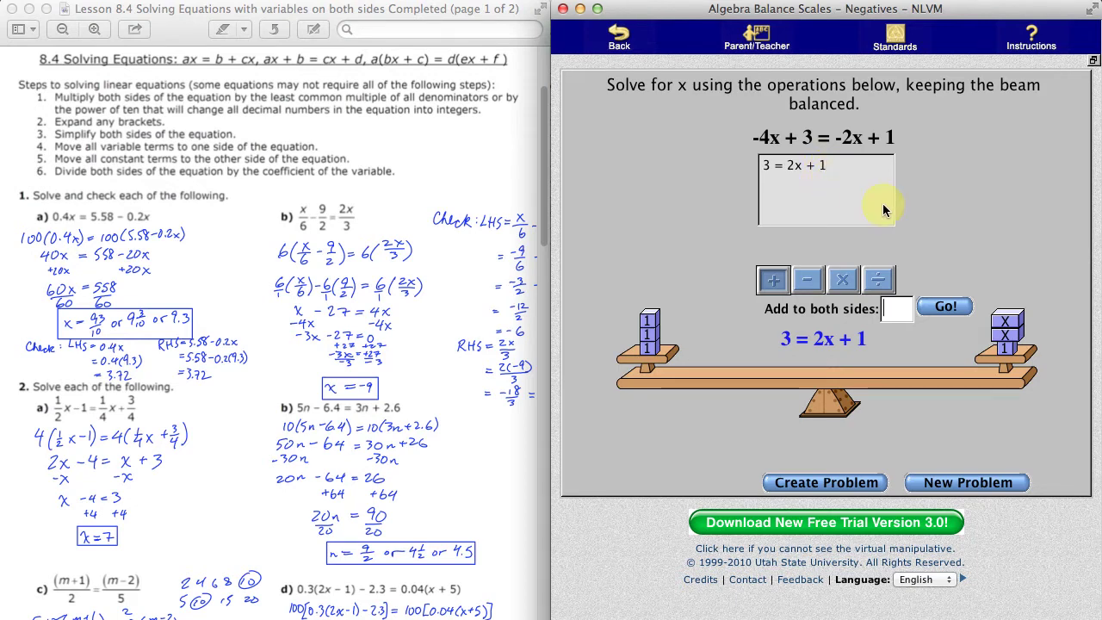
Subtract 1 from both sides to get 2 = 2x.
{"action": "left_click", "coordinate": [810, 282]}
{"action": "type", "text": "1"}
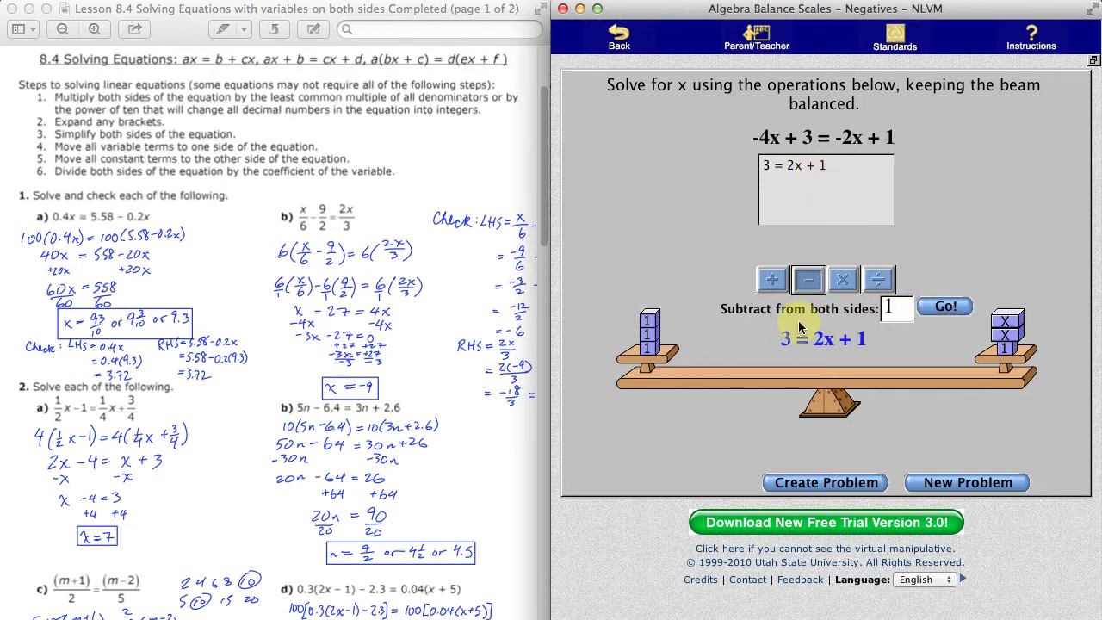
{"action": "left_click", "coordinate": [944, 309]}
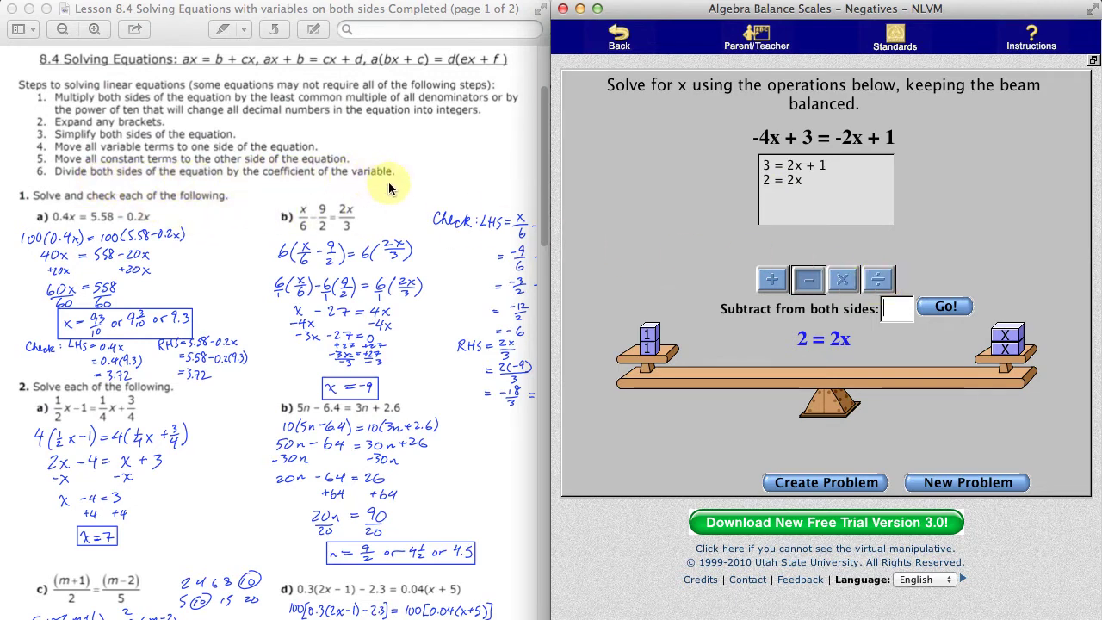
Divide both sides by 2, leaving one unit balancing one x: 1 = x.
{"action": "left_click", "coordinate": [880, 282]}
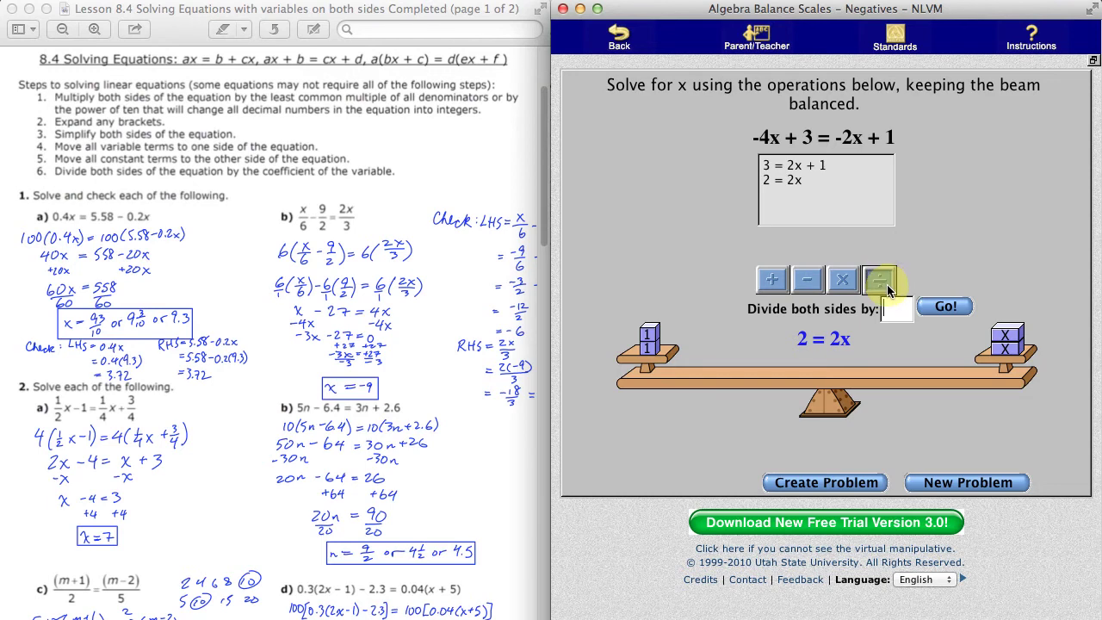
{"action": "type", "text": "2"}
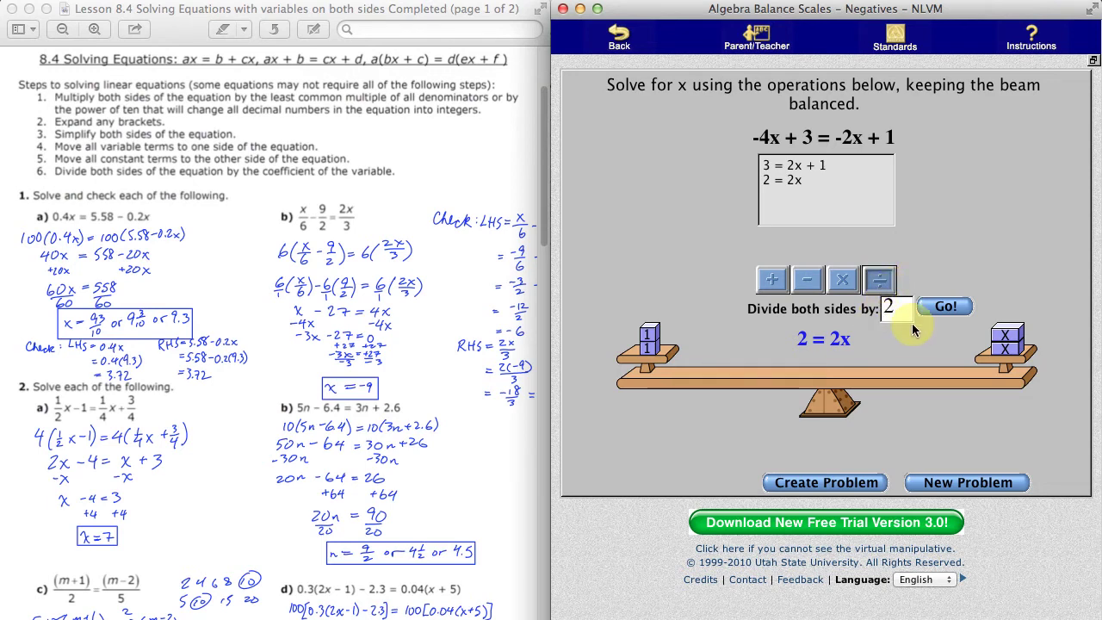
{"action": "left_click", "coordinate": [953, 306]}
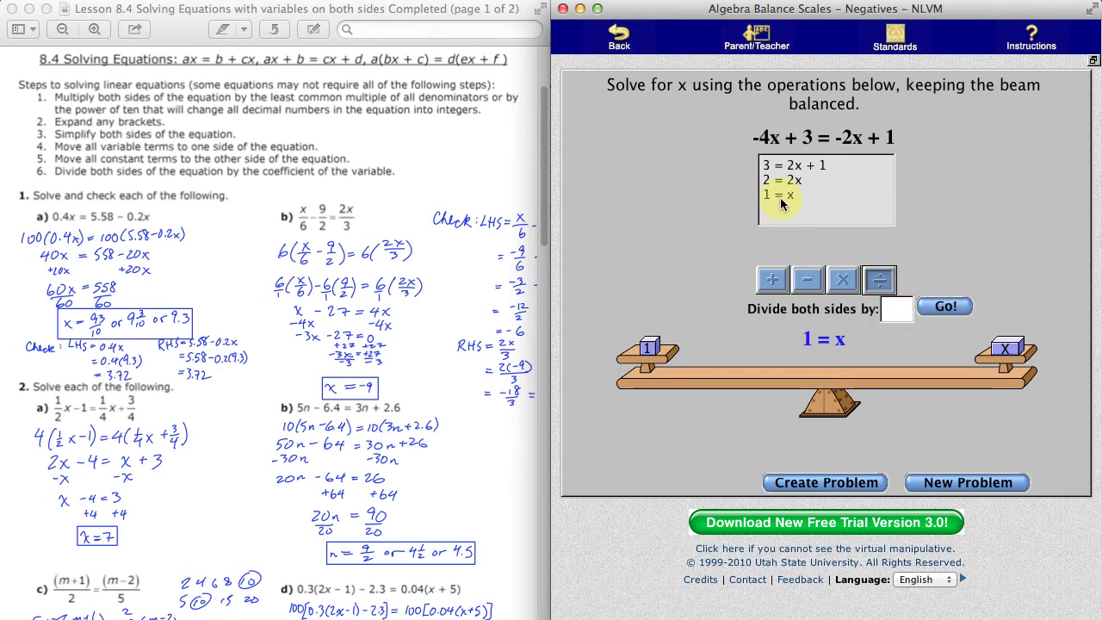